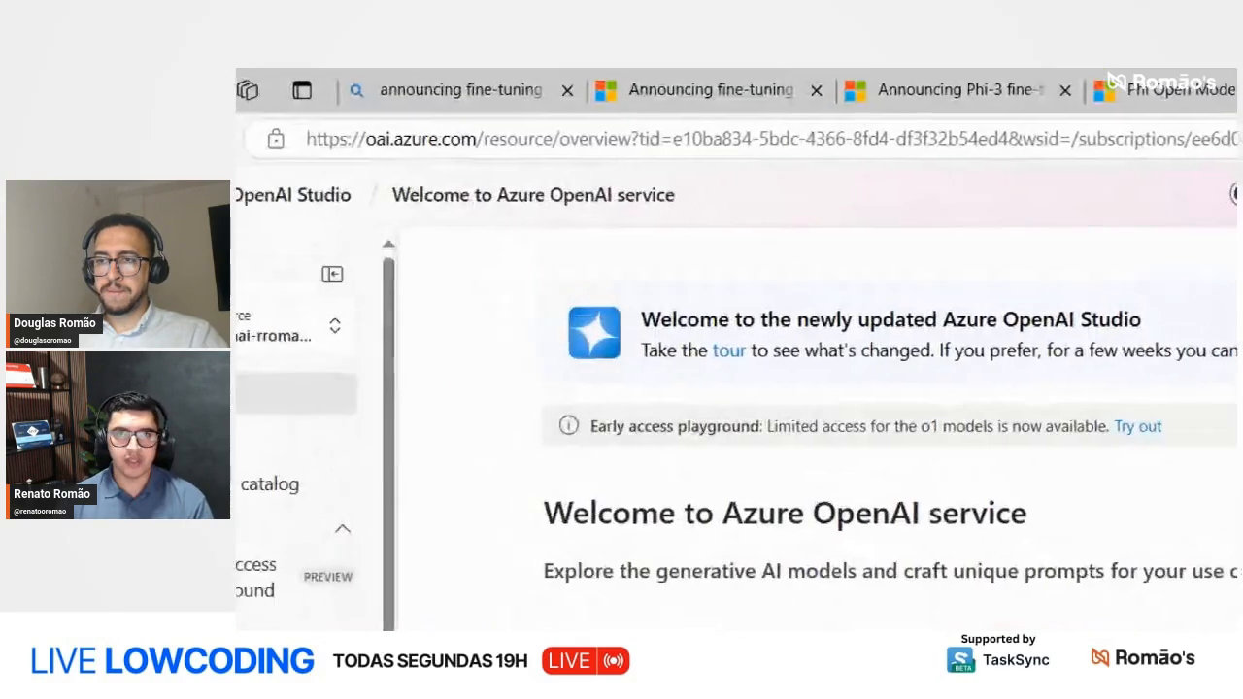
- Open the Content filters page for the current Azure OpenAI resource
mouse_move(342, 133)
left_mouse_down()
mouse_move(456, 190)
mouse_move(501, 169)
mouse_move(492, 112)
left_mouse_up()
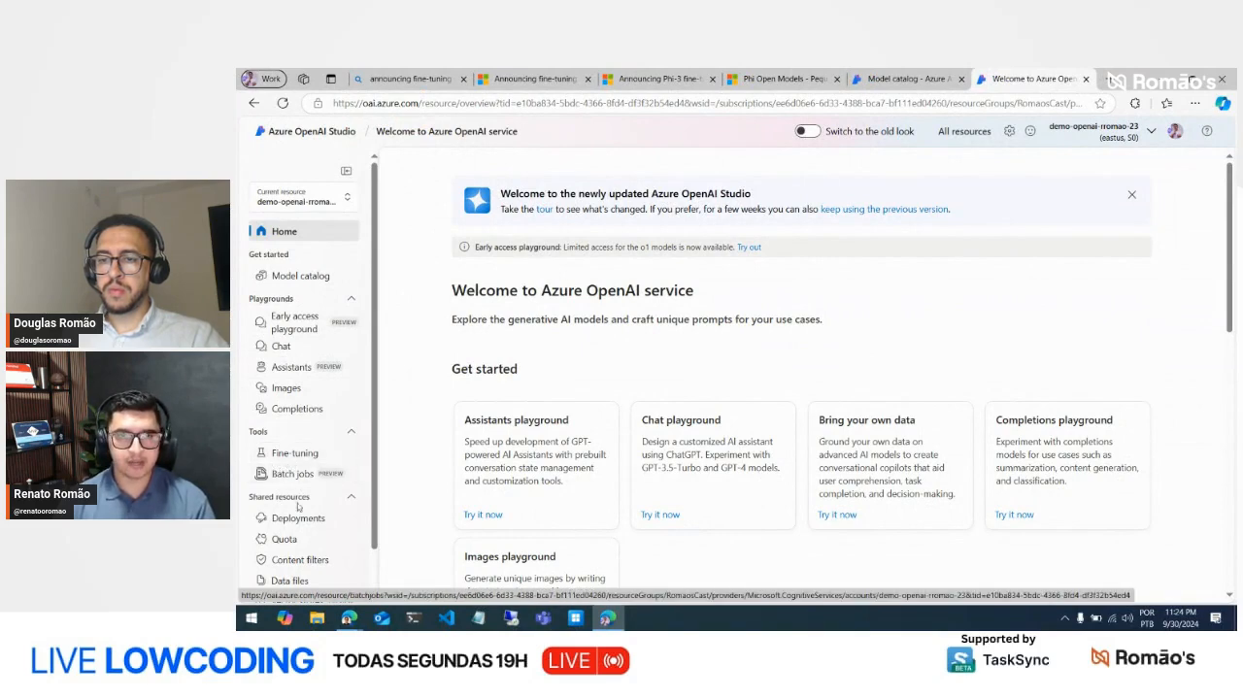
scroll(320, 552, "down", 1)
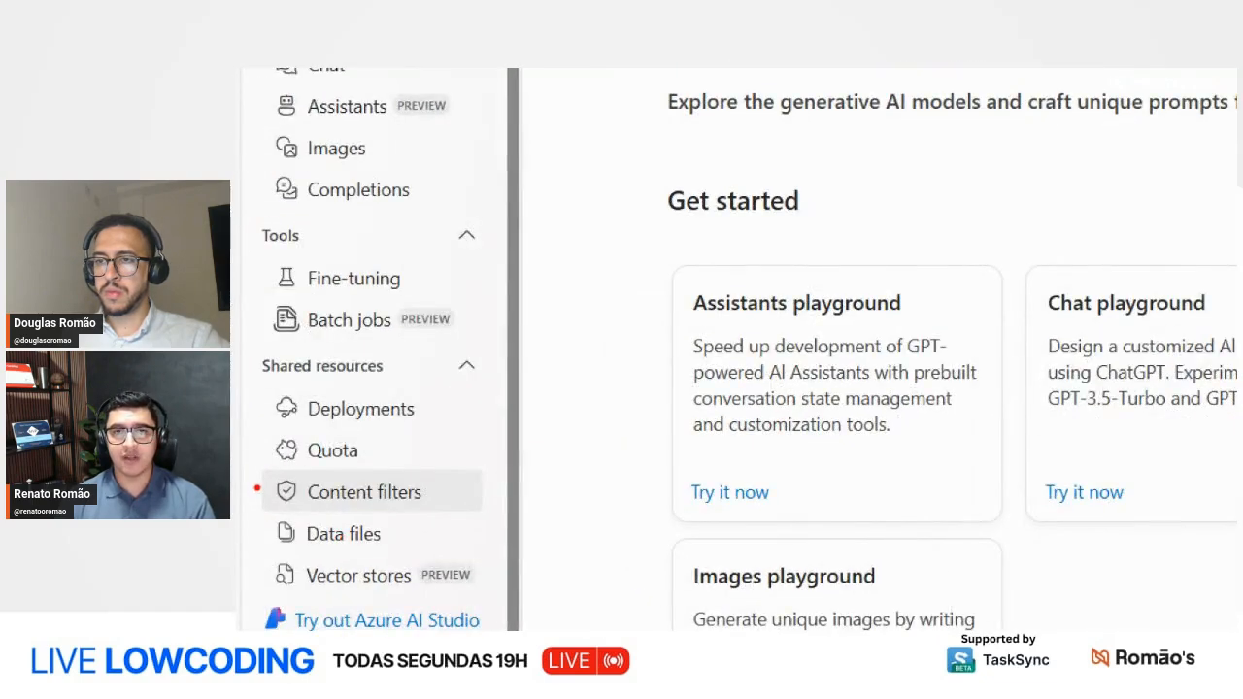
mouse_move(258, 475)
left_mouse_down()
mouse_move(258, 507)
mouse_move(360, 529)
mouse_move(439, 523)
mouse_move(447, 478)
mouse_move(325, 457)
mouse_move(246, 477)
left_mouse_up()
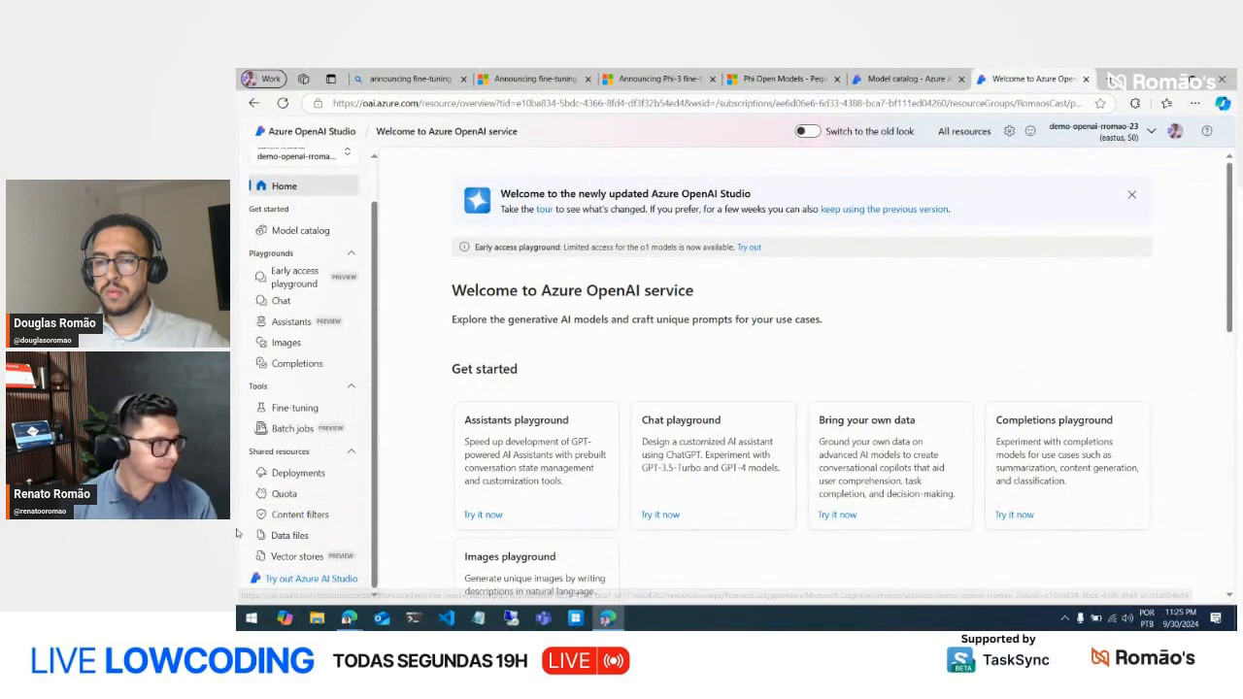
left_click(307, 515)
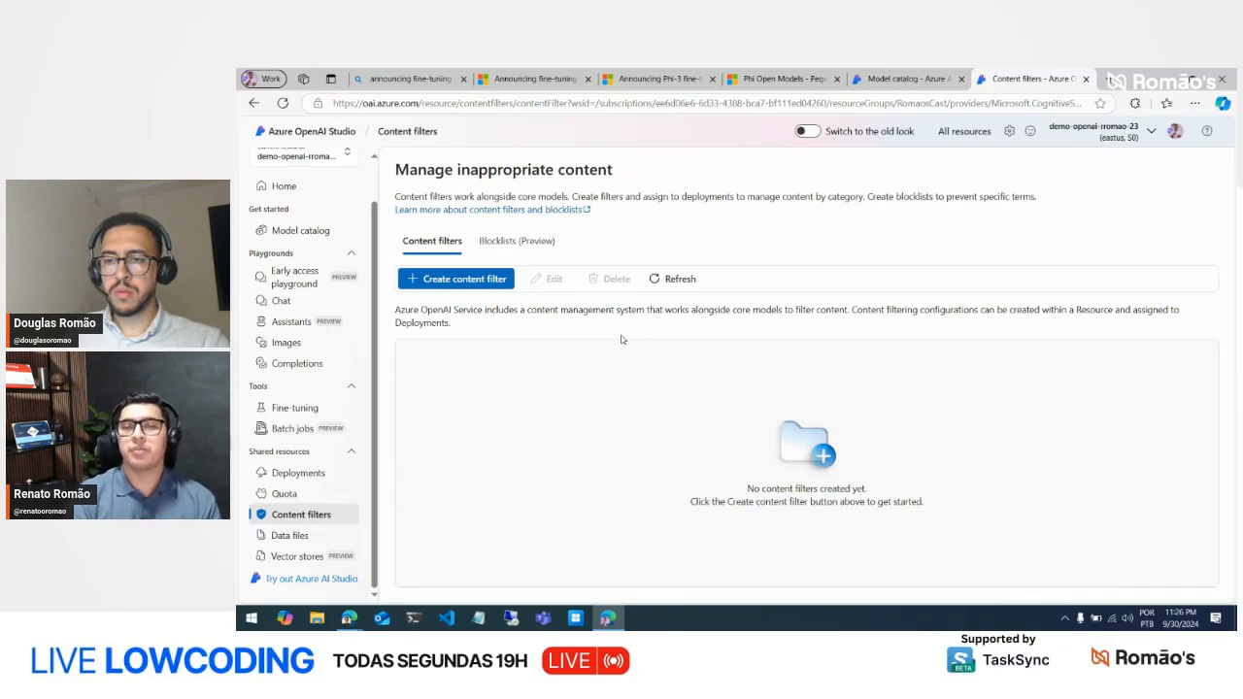
- Start a new content filter, keep the name CustomContentFilter306 and continue to the input filter settings
left_click(500, 281)
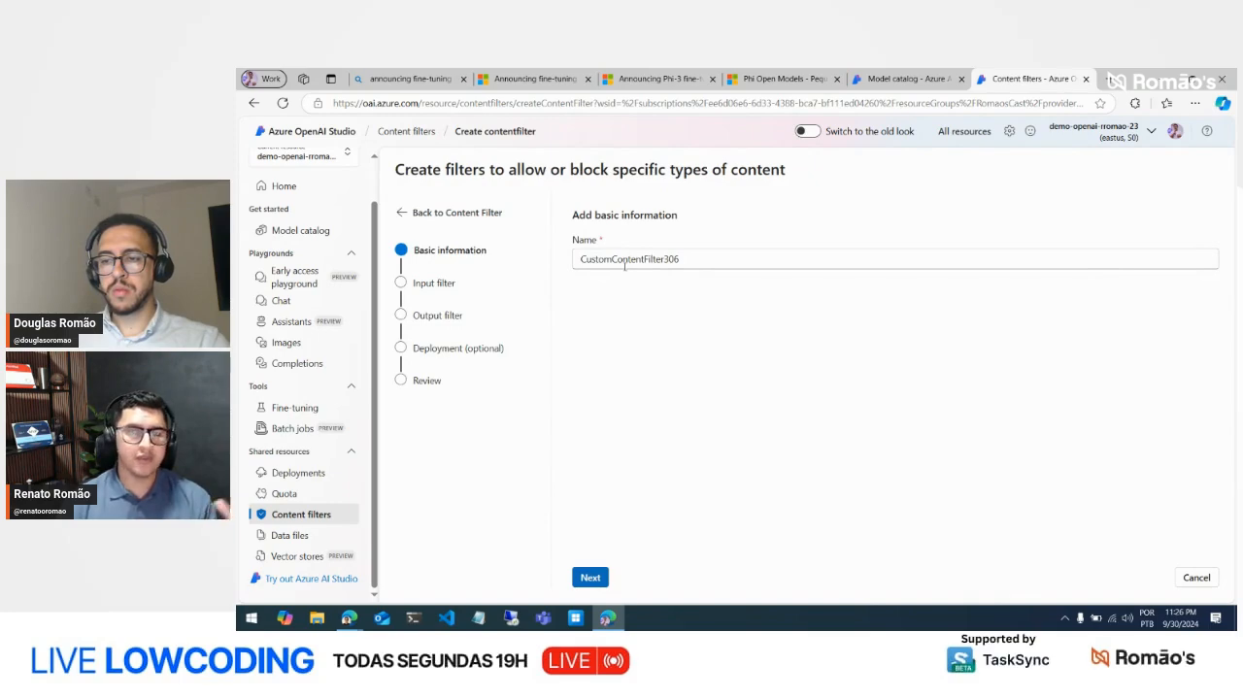
left_click(591, 578)
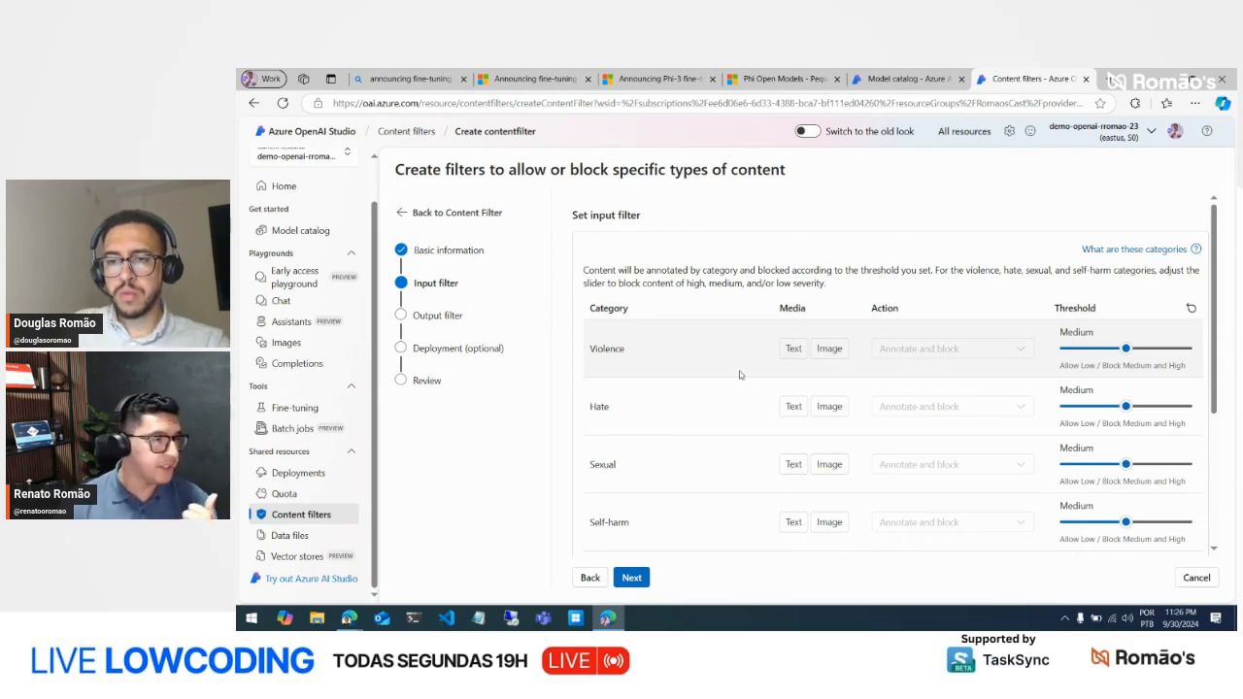
- Review the input filter's harm categories, prompt shields and blocklist options, and collapse the side navigation
scroll(758, 394, "down", 2)
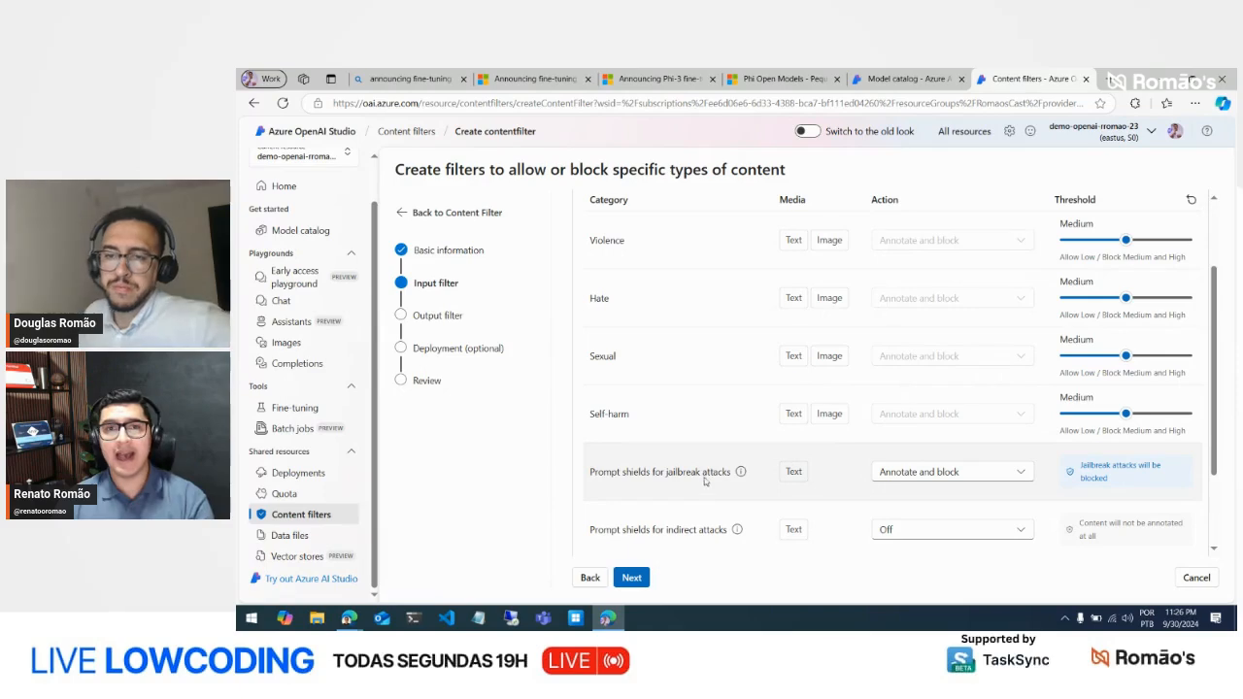
scroll(727, 471, "down", 2)
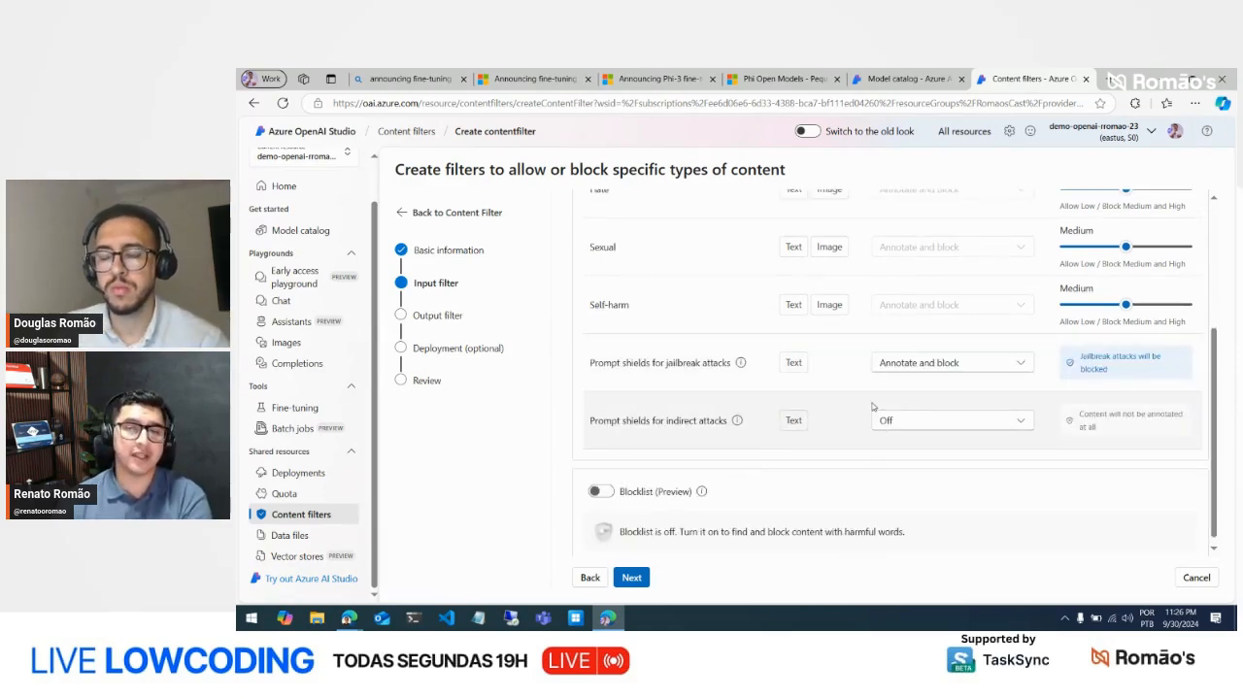
scroll(879, 420, "up", 4)
scroll(871, 408, "down", 2)
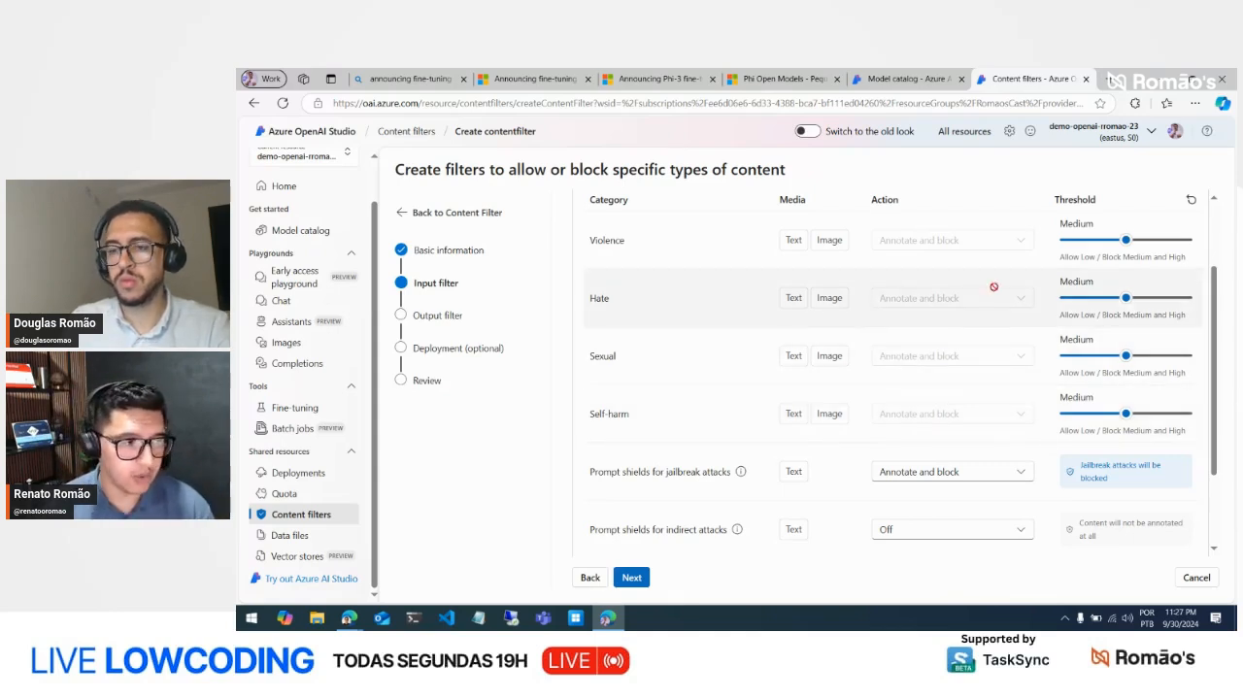
scroll(1128, 250, "up", 2)
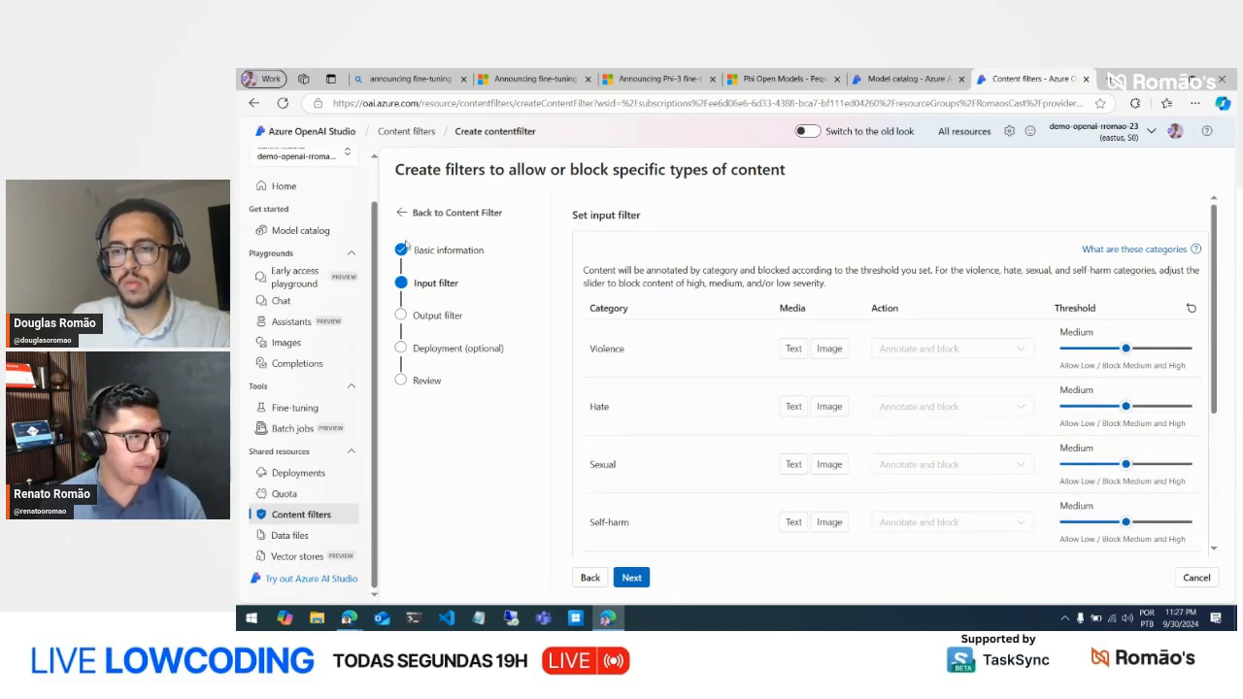
scroll(345, 410, "up", 1)
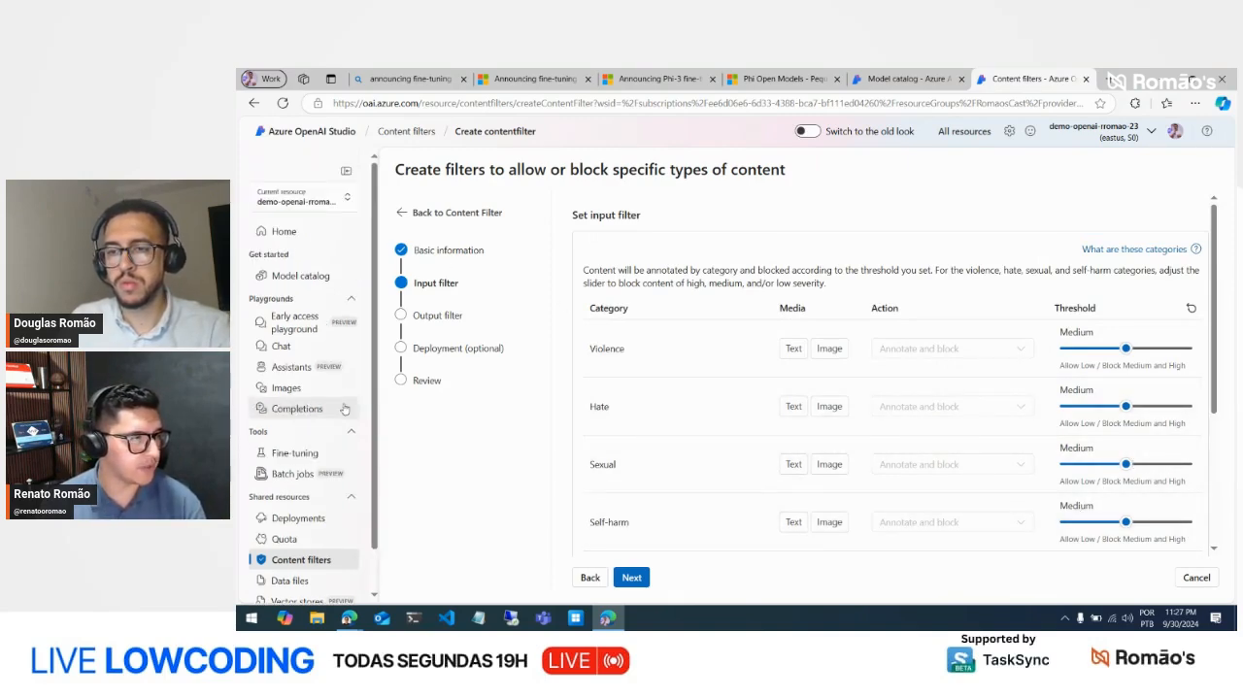
left_click(346, 169)
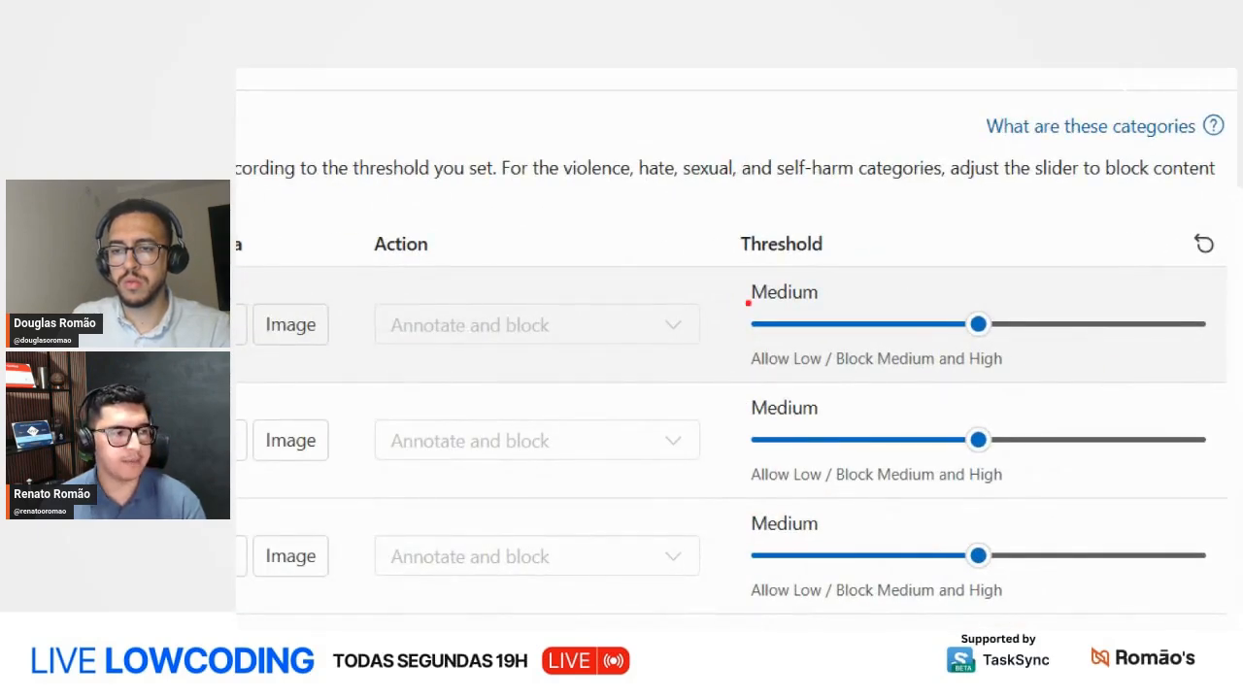
- Try the Low blocking threshold for the Violence category in the input filter
mouse_move(738, 307)
left_mouse_down()
mouse_move(762, 322)
mouse_move(775, 307)
mouse_move(822, 309)
left_mouse_up()
mouse_move(1176, 295)
left_mouse_down()
mouse_move(1187, 323)
mouse_move(1206, 314)
left_mouse_up()
left_click_drag(1228, 295, 1231, 309)
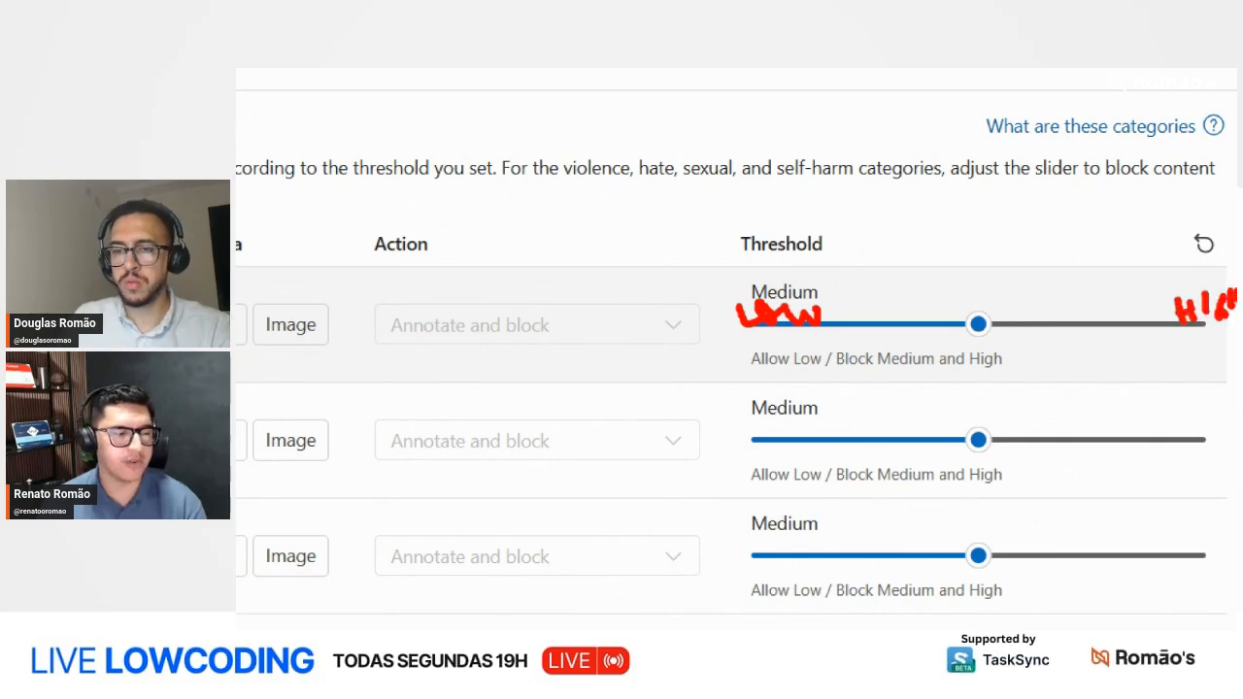
key("Escape")
left_click(969, 352)
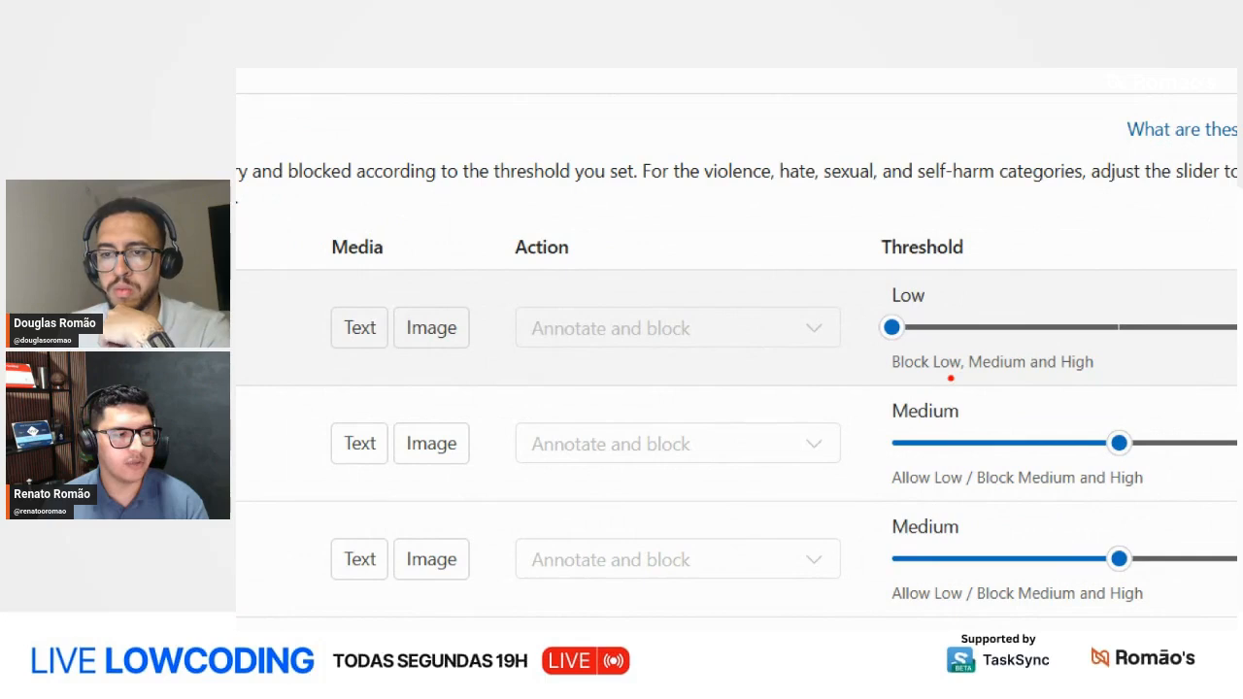
left_click_drag(950, 374, 1100, 371)
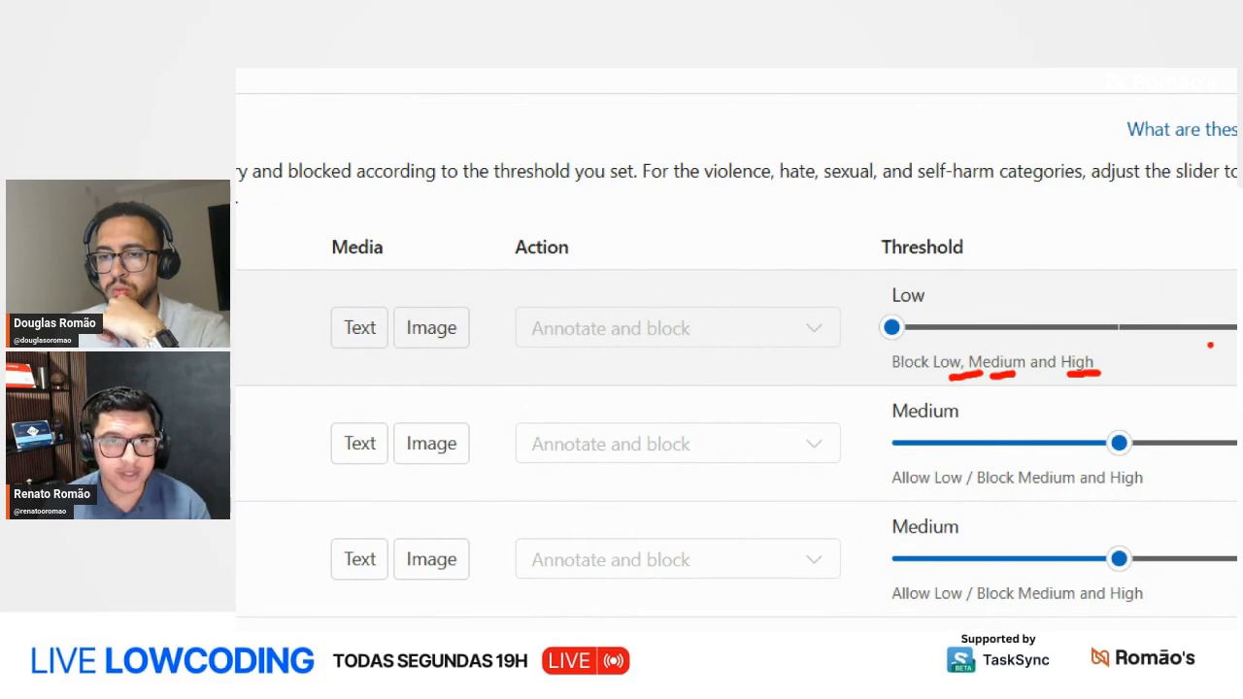
- Try the High threshold for the input filter's Violence category, and return it to Medium
left_click(1172, 350)
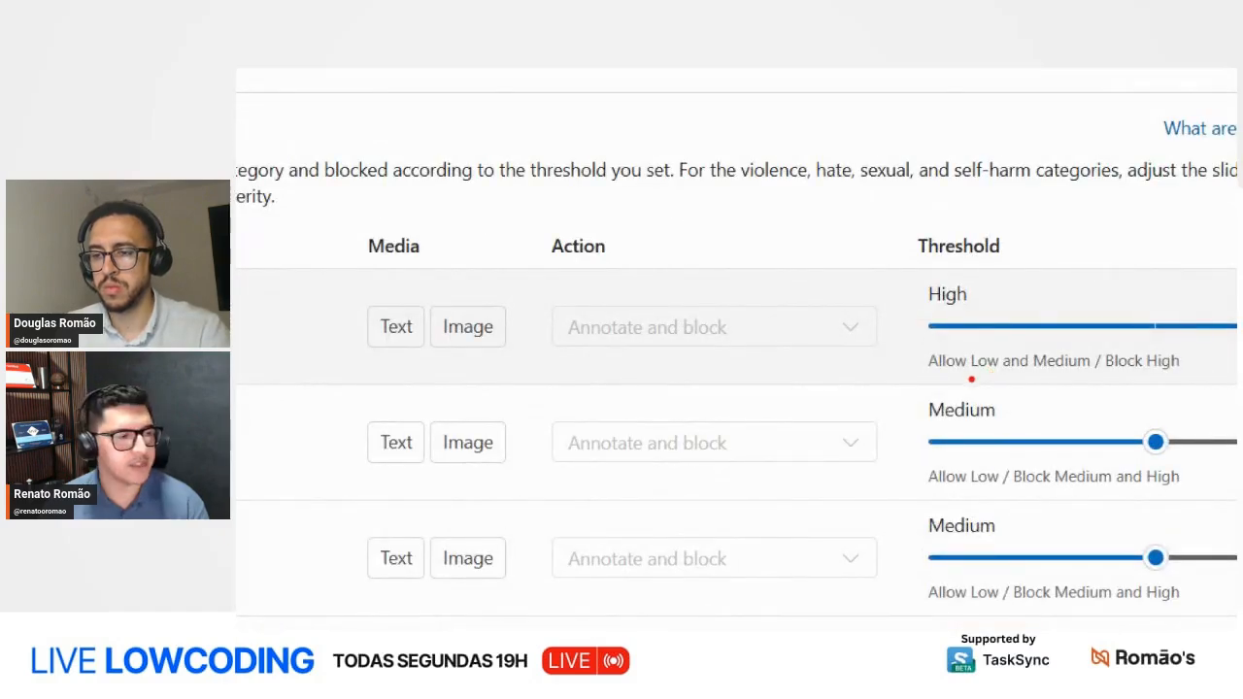
left_click_drag(972, 377, 1122, 366)
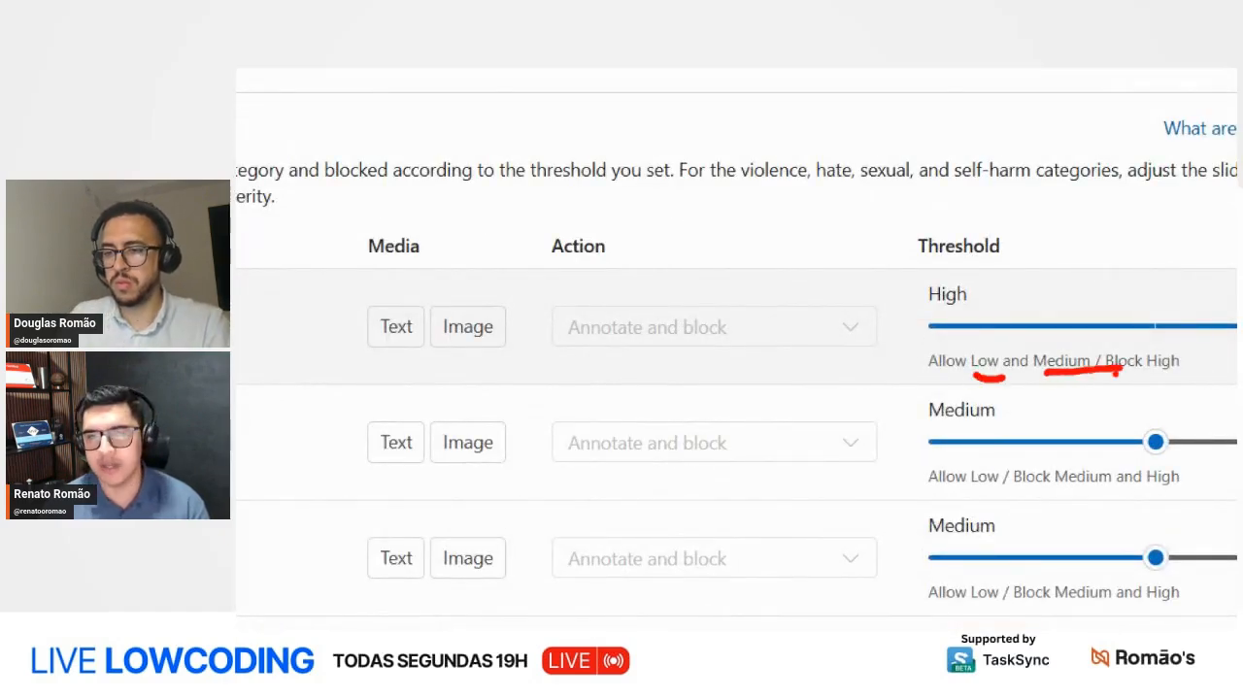
key("Escape")
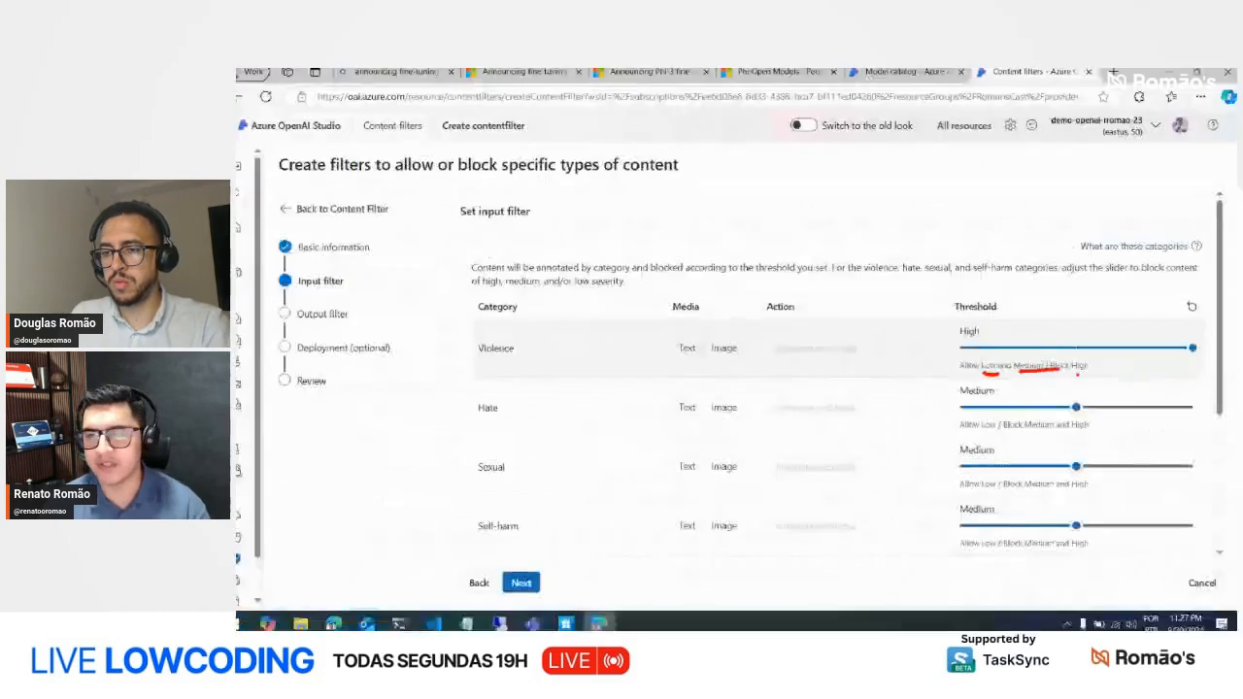
left_click_drag(1187, 350, 1101, 353)
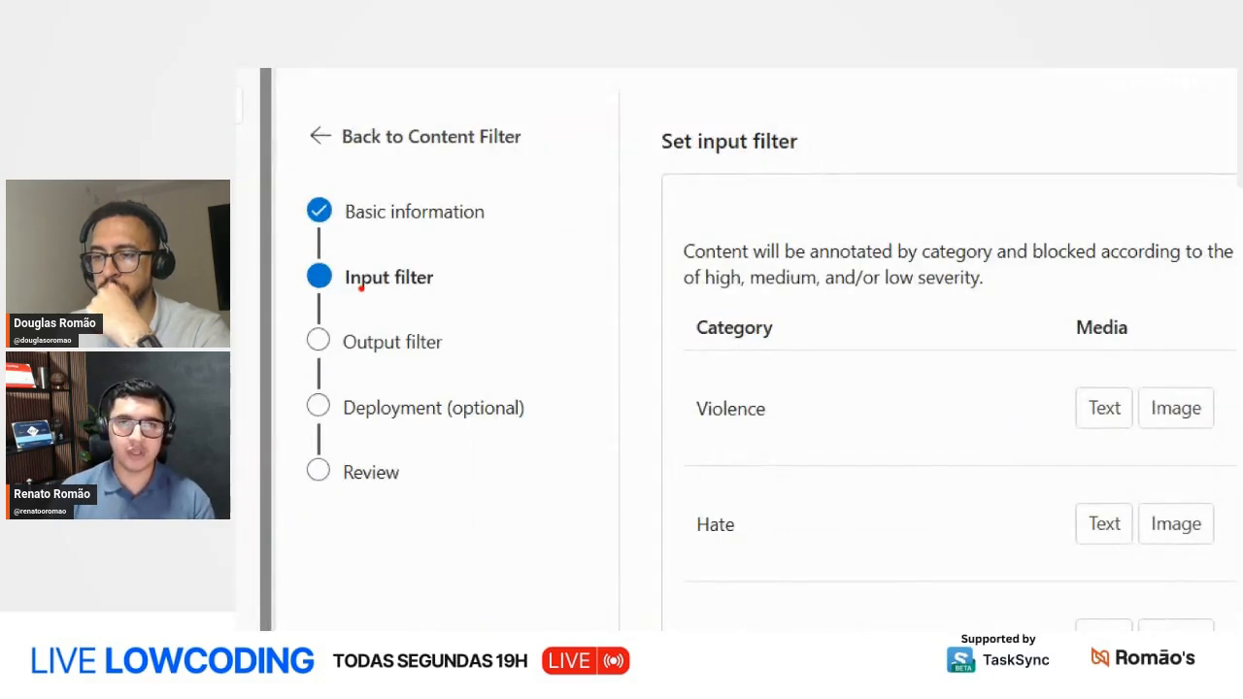
- Accept the input filter with Medium thresholds and continue to the output filter settings
mouse_move(362, 287)
left_mouse_down()
mouse_move(377, 301)
mouse_move(432, 261)
mouse_move(348, 296)
left_mouse_up()
mouse_move(469, 258)
left_mouse_down()
mouse_move(503, 288)
mouse_move(510, 258)
left_mouse_up()
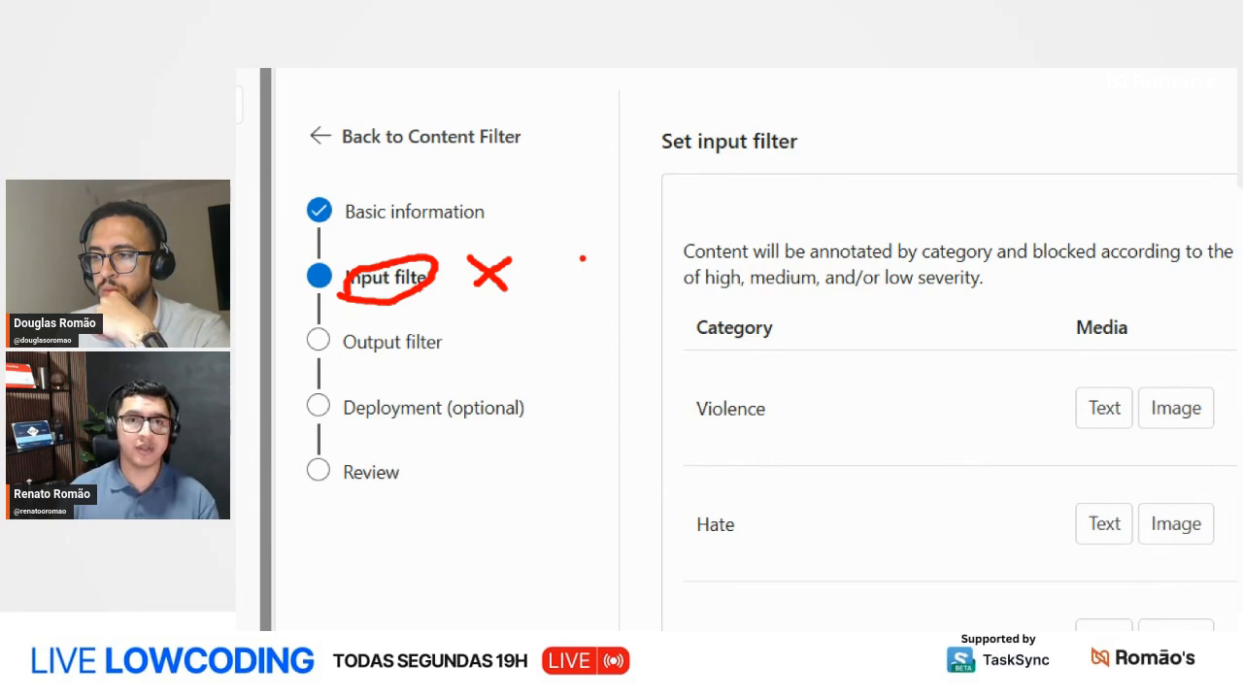
key("Escape")
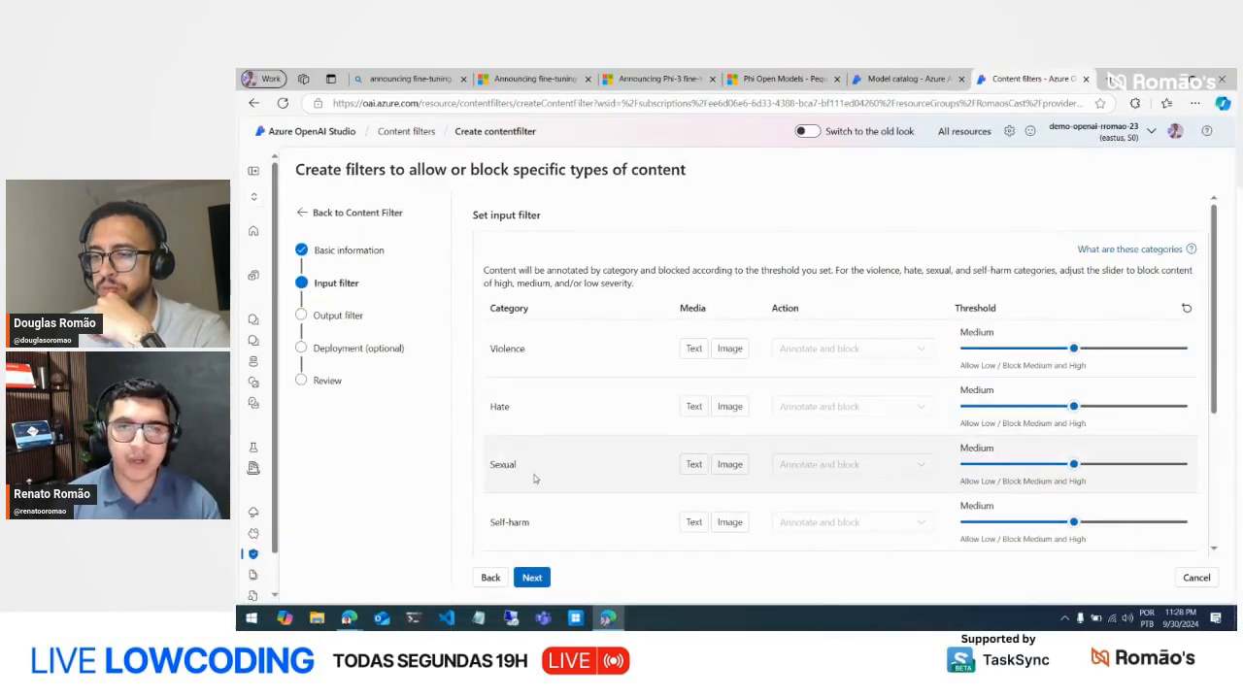
left_click(542, 578)
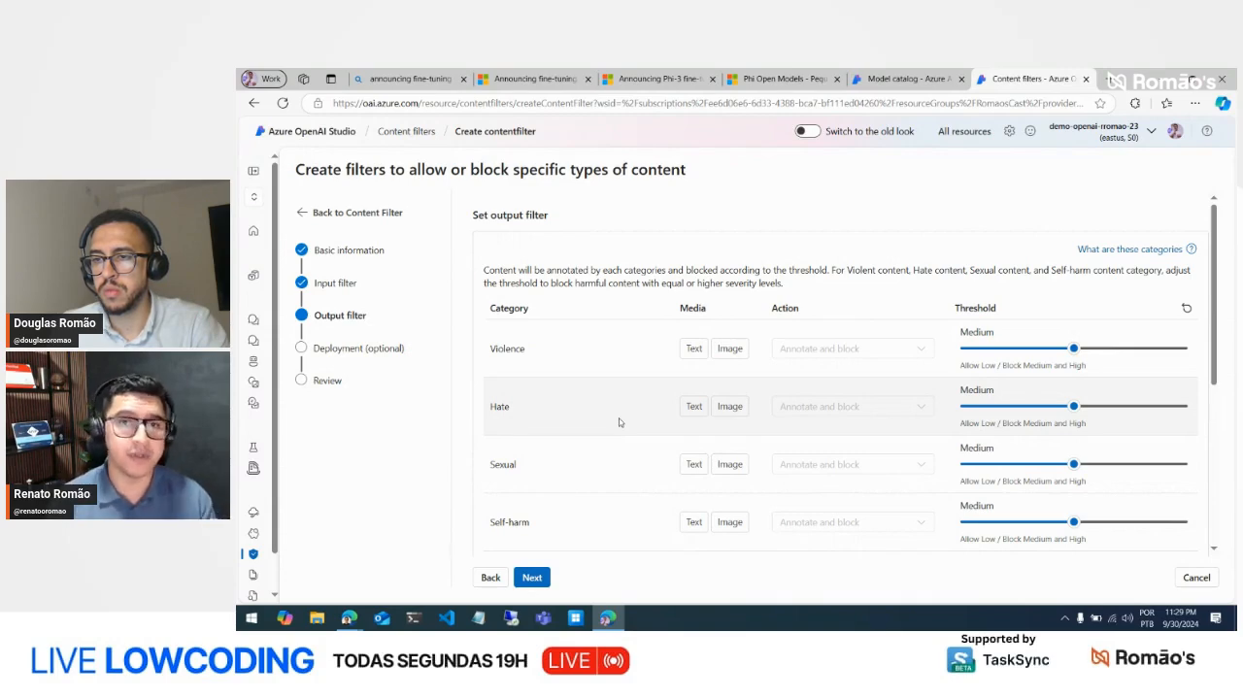
- Review the output filter's protected material, blocklist and streaming options, keep the defaults and continue to the deployment stage
scroll(750, 416, "down", 1)
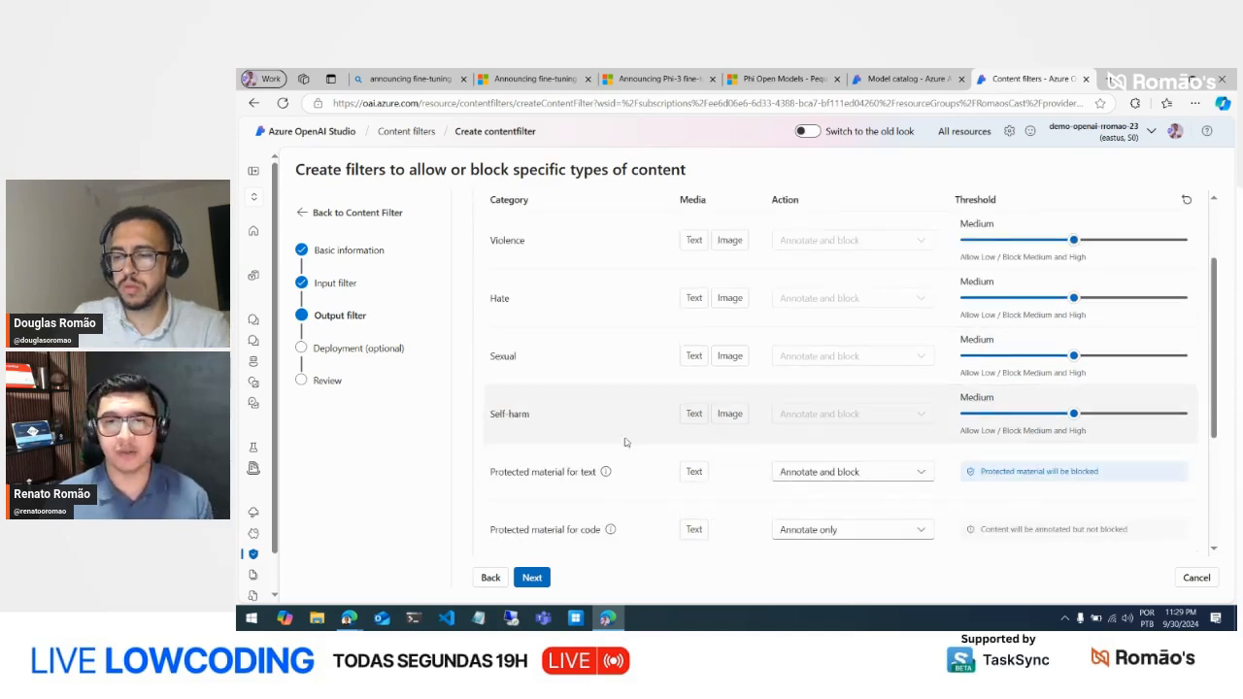
scroll(637, 457, "down", 1)
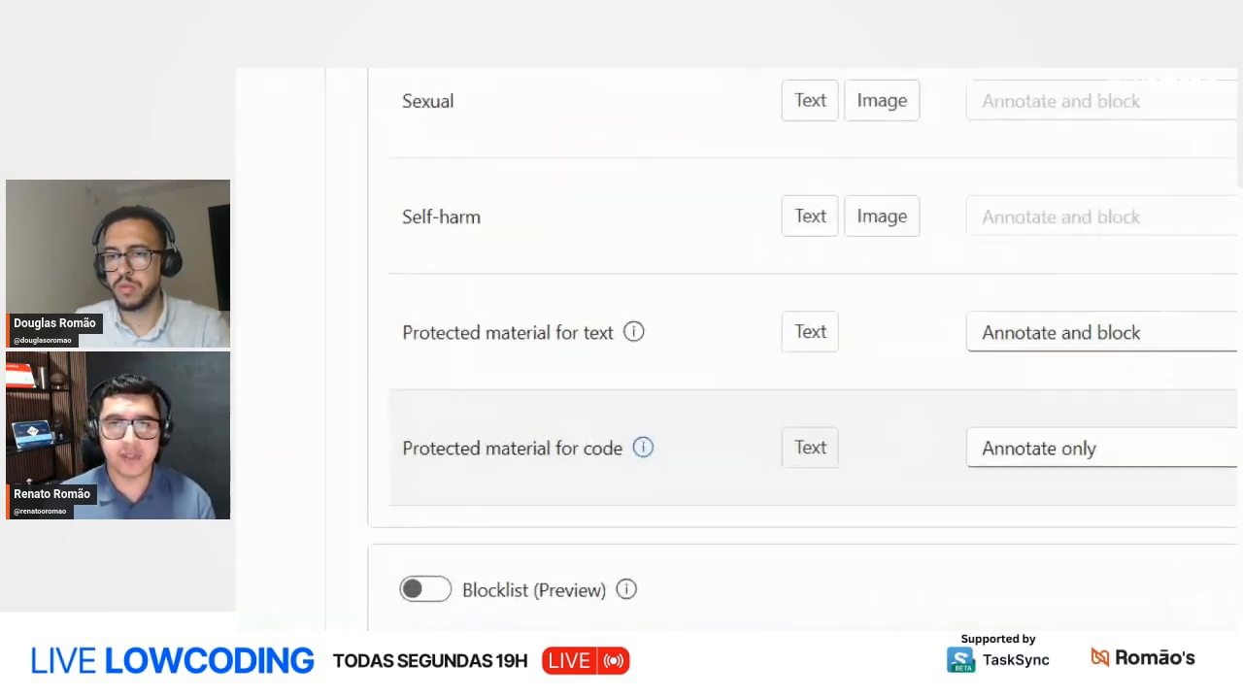
left_click_drag(443, 378, 624, 375)
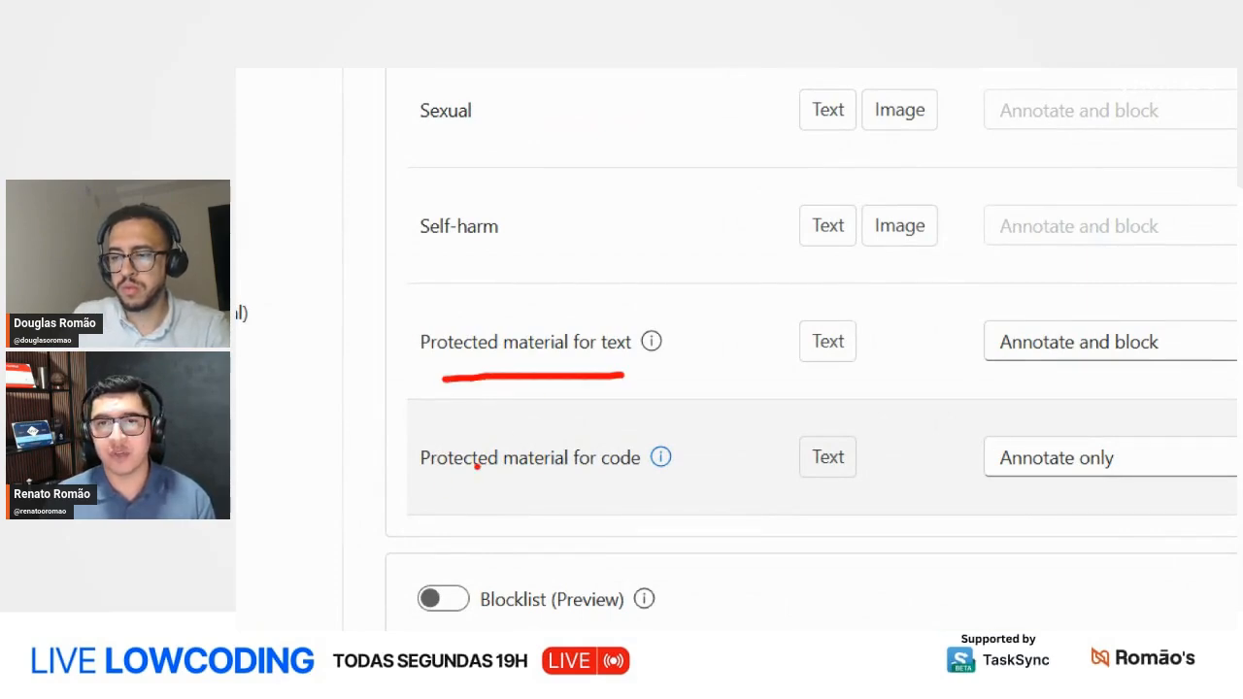
mouse_move(444, 481)
left_mouse_down()
mouse_move(606, 495)
mouse_move(602, 486)
left_mouse_up()
left_click_drag(498, 484, 548, 499)
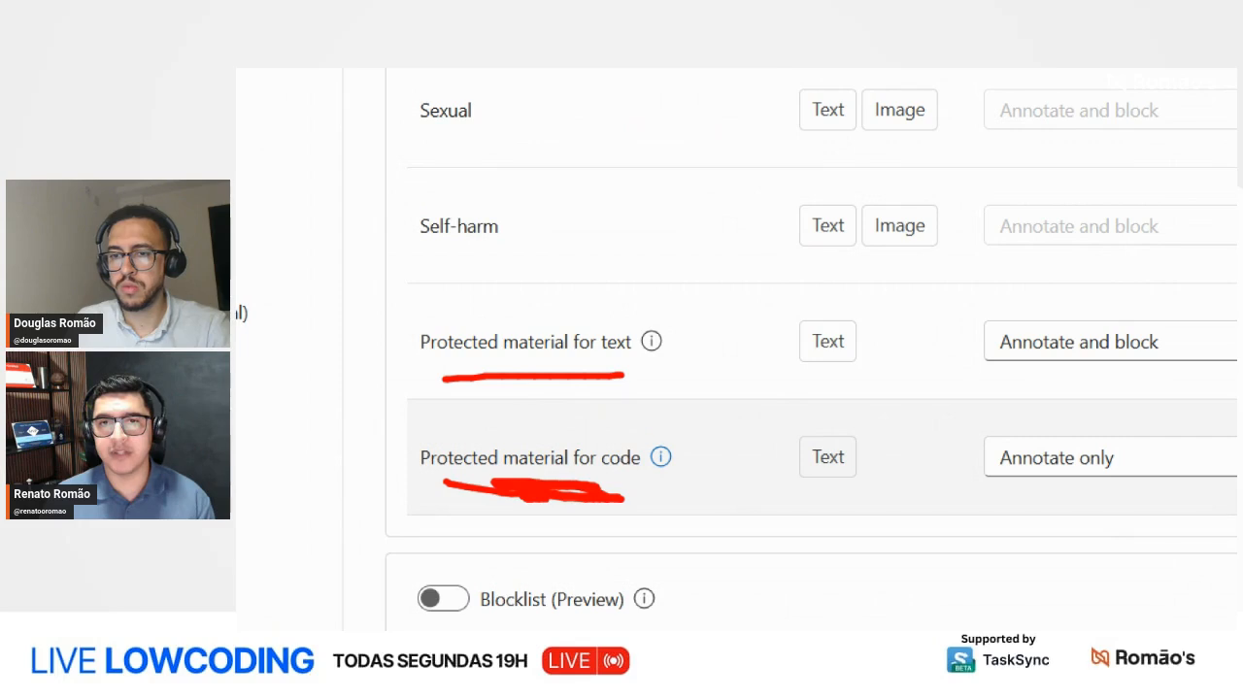
mouse_move(509, 385)
left_mouse_down()
mouse_move(475, 364)
mouse_move(520, 371)
left_mouse_up()
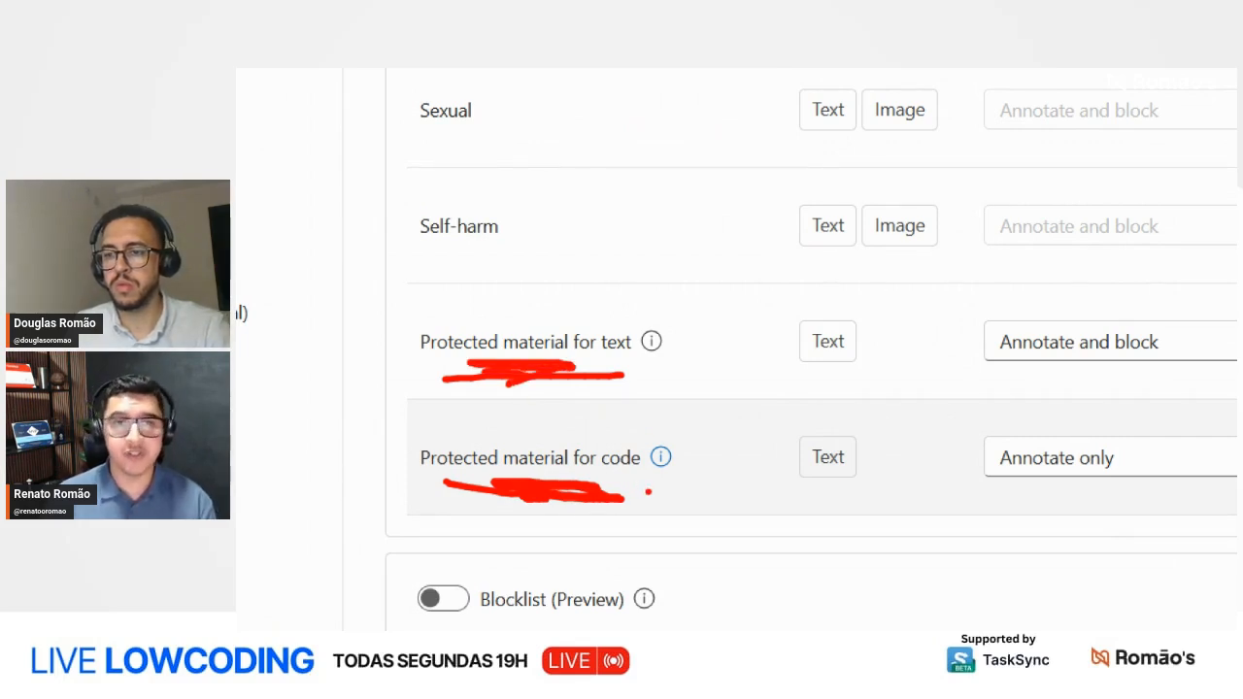
key("Escape")
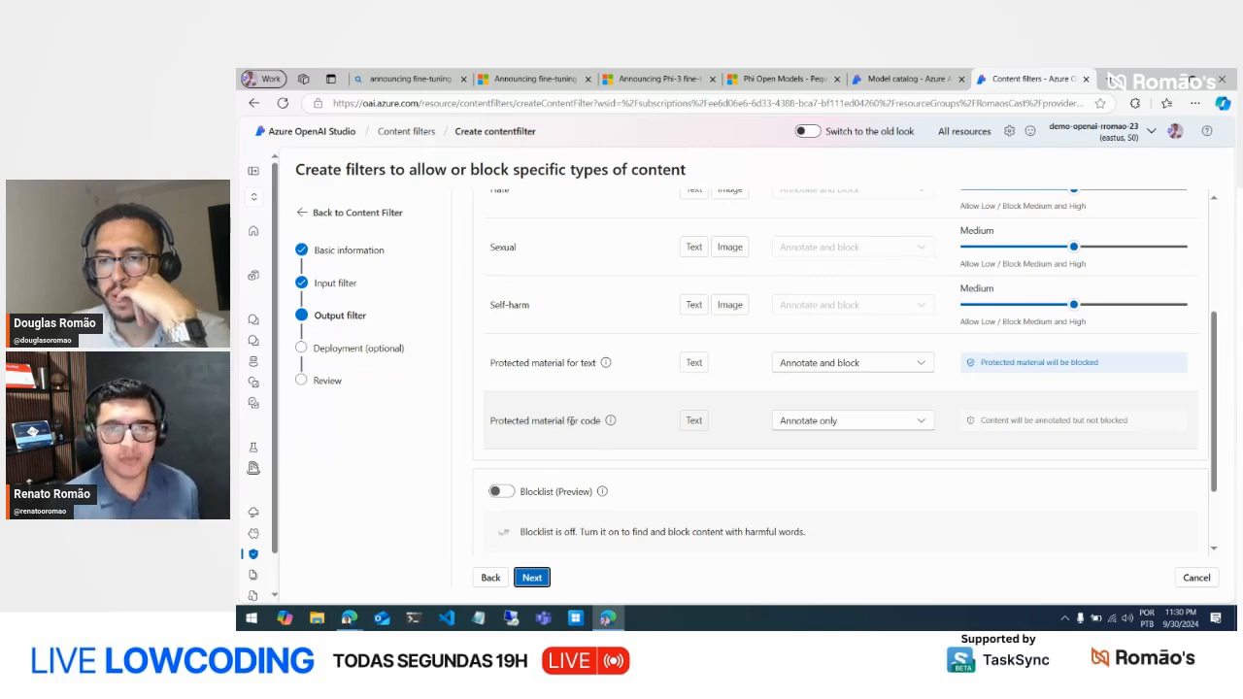
scroll(571, 425, "down", 1)
left_click(546, 578)
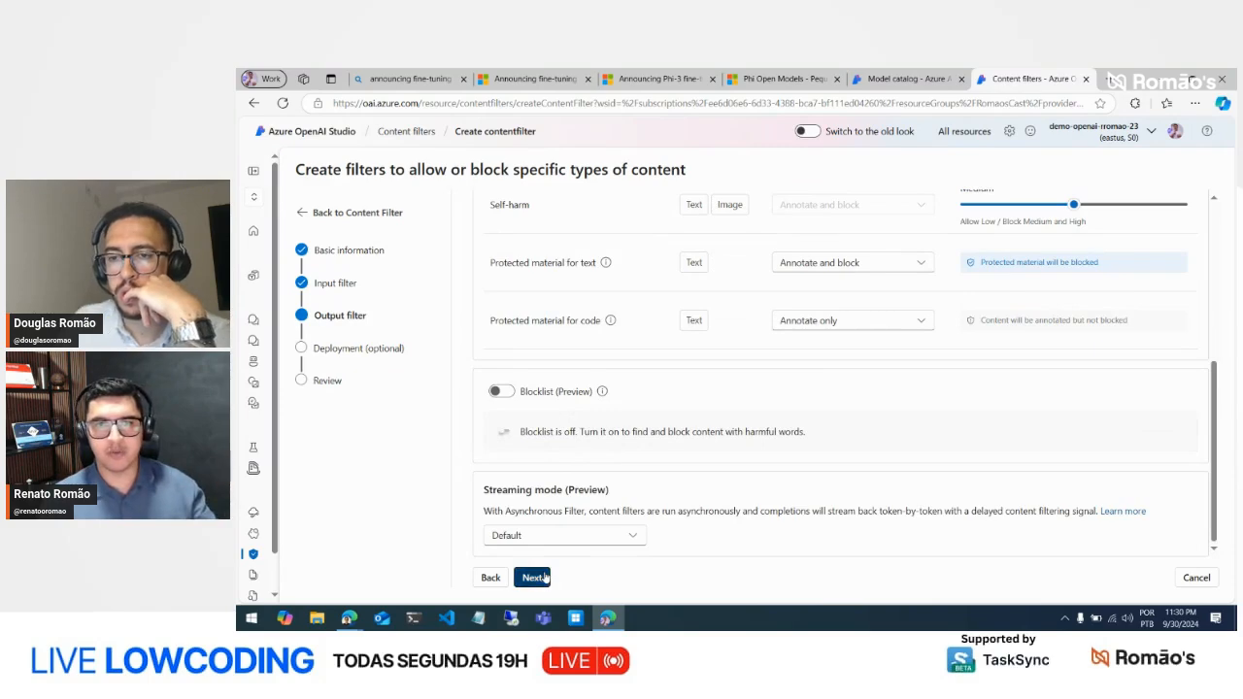